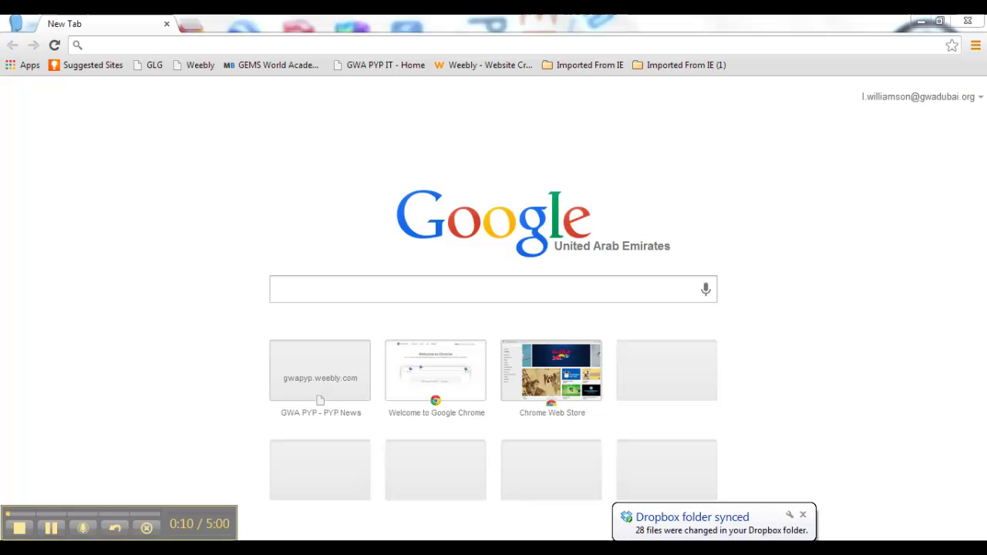
# Search the web for "google drive" and open the Google Drive site from the results
pyautogui.click(370, 287)
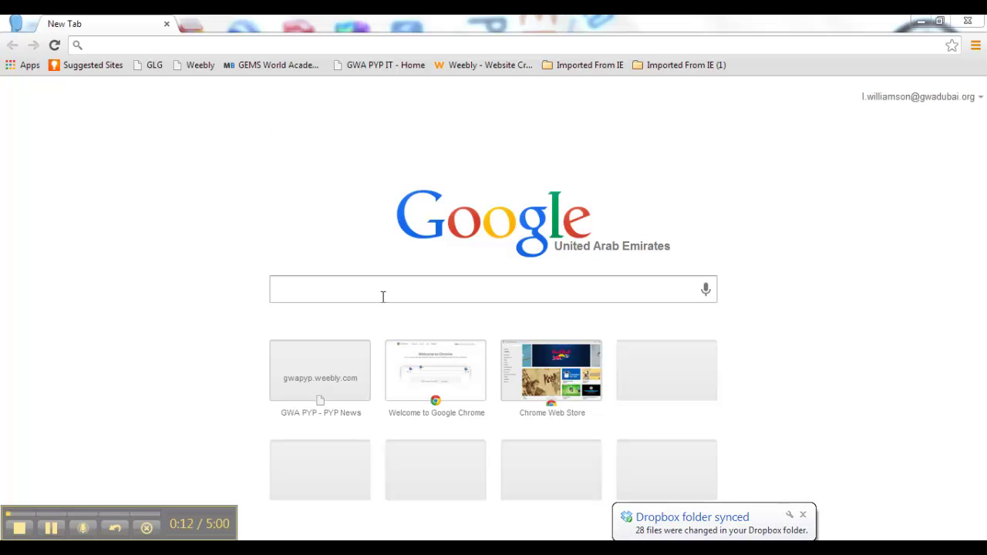
pyautogui.write('google drive')
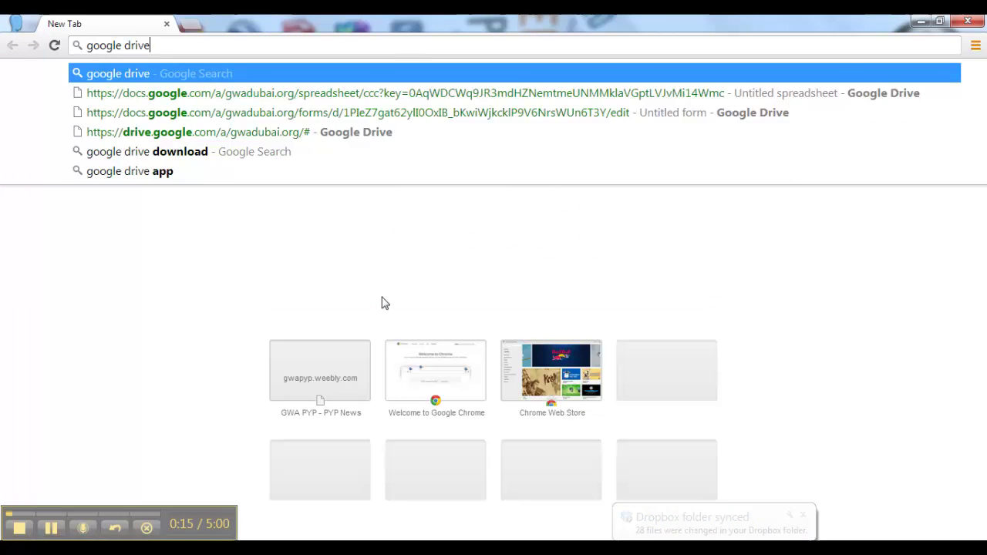
pyautogui.press('Return')
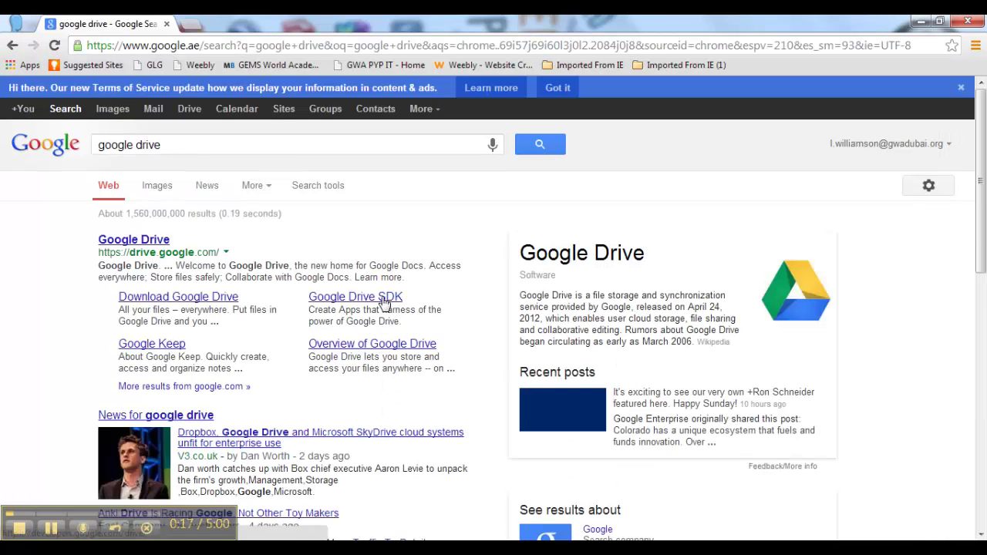
pyautogui.click(129, 240)
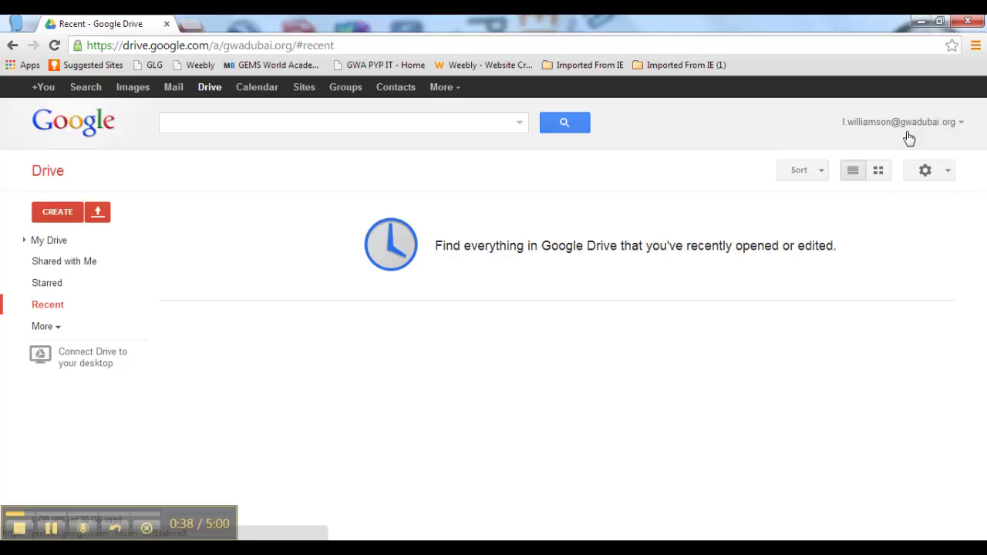
# Create a new blank spreadsheet and enter the headers Times in A1 and Names in B1
pyautogui.click(54, 220)
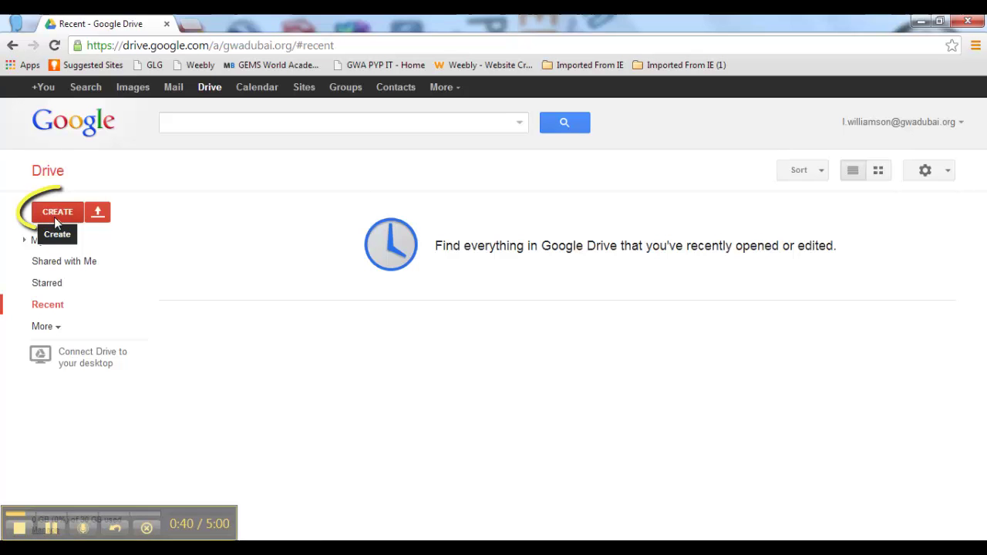
pyautogui.click(57, 216)
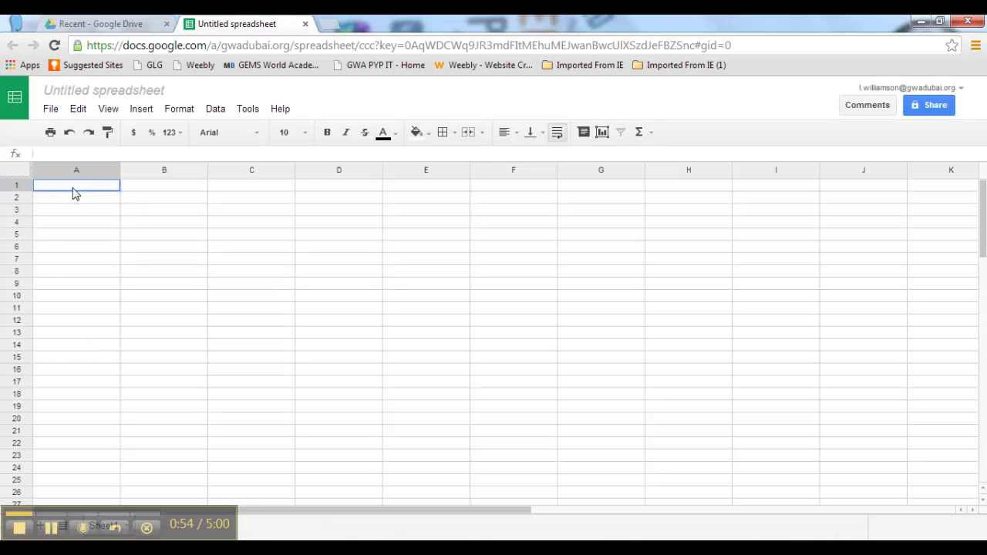
pyautogui.write('Times')
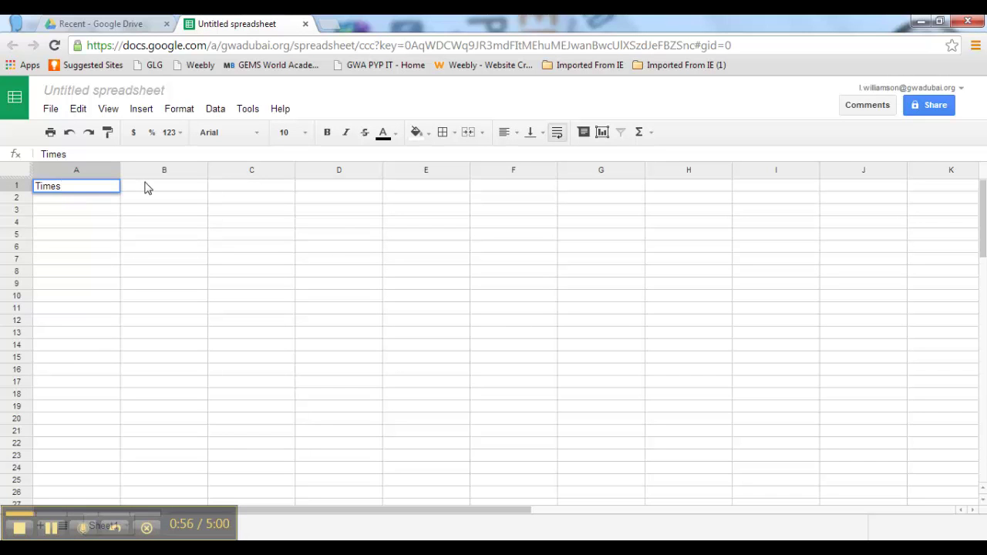
pyautogui.click(148, 189)
pyautogui.write('Names')
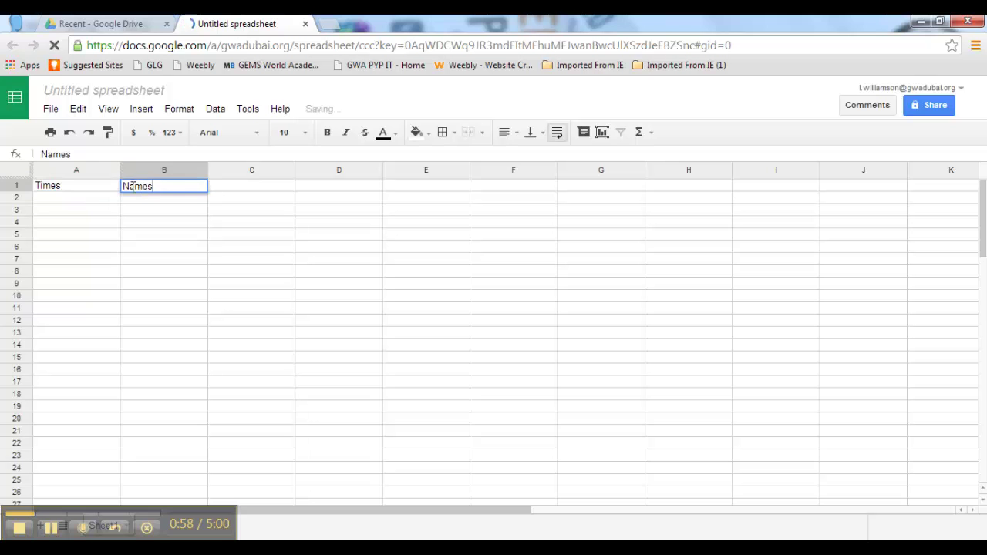
# Fill A2 to A4 under Times with the slots 8.45-9.00, 9.00-9.15 and 9.15-9.30
pyautogui.click(46, 204)
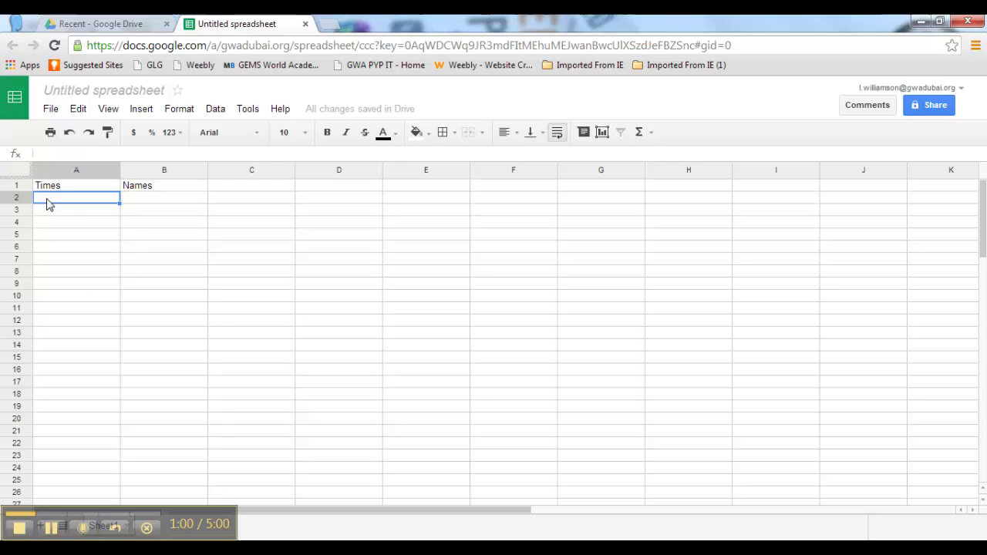
pyautogui.write('8.45-9.00')
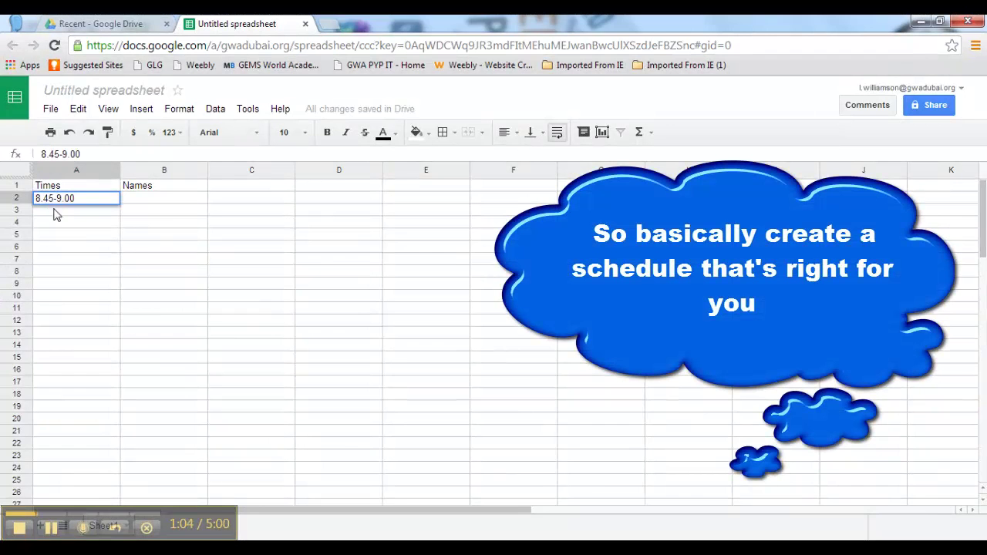
pyautogui.click(55, 213)
pyautogui.write('9.00')
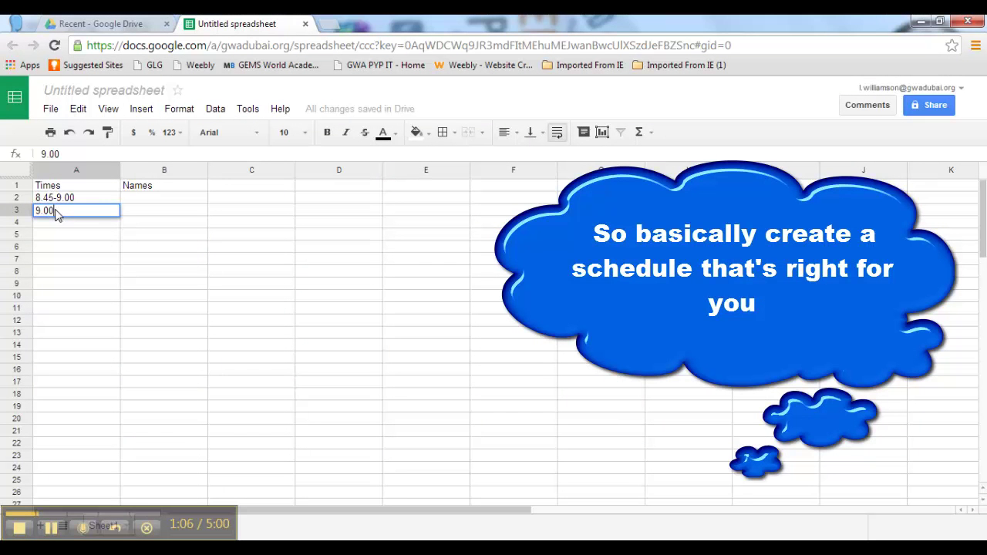
pyautogui.write('-9.15')
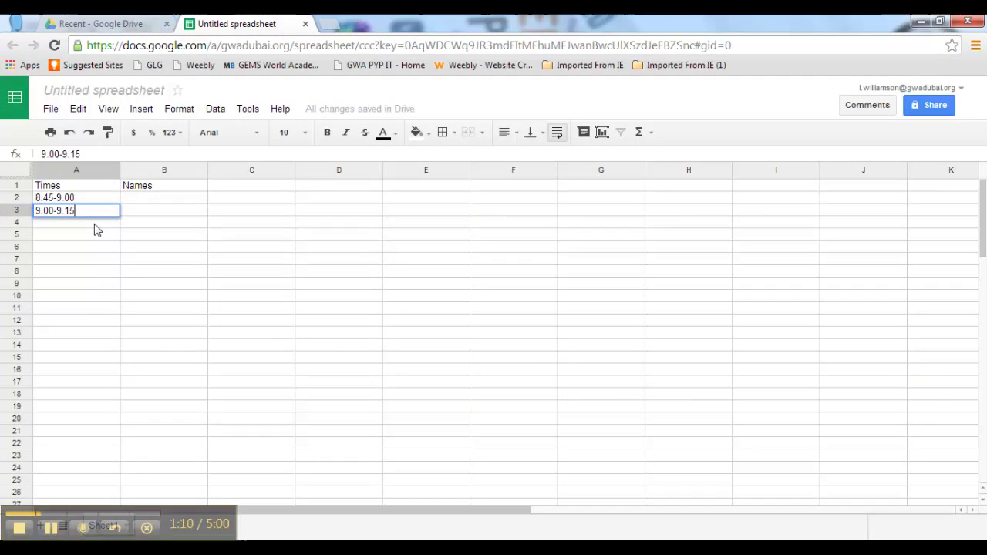
pyautogui.click(95, 226)
pyautogui.write('9.15-9')
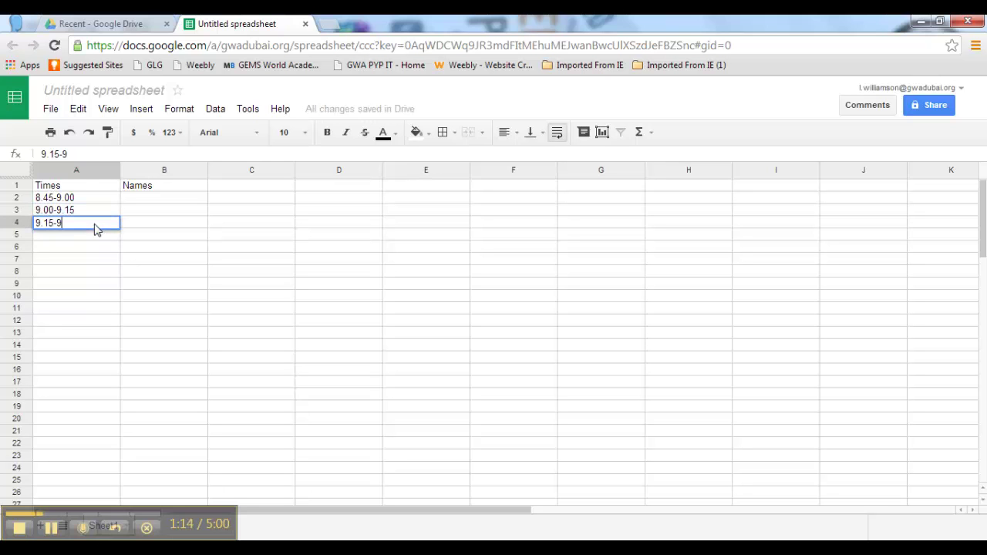
pyautogui.write('.30')
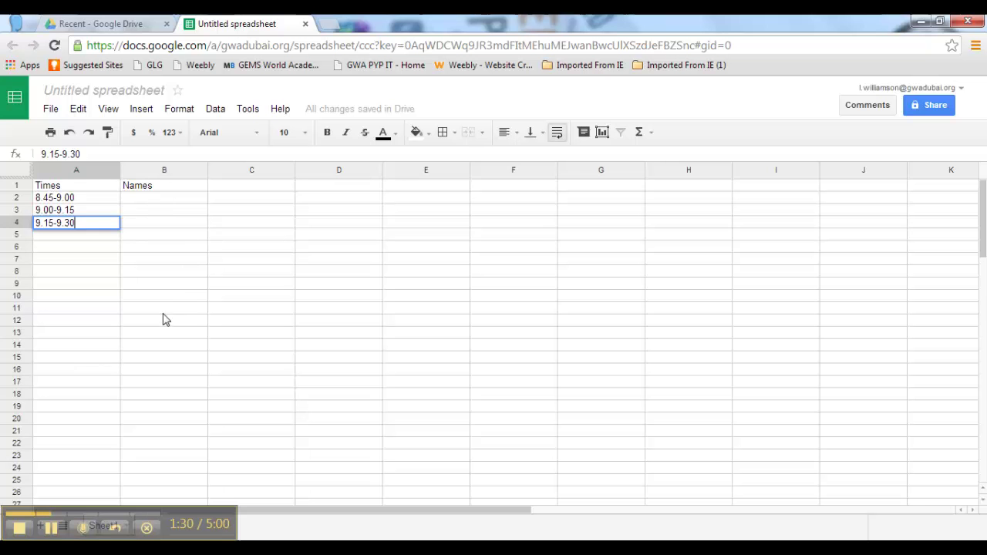
# Enter a sample attendee's name in B2 beside the 8.45-9.00 slot
pyautogui.click(143, 199)
pyautogui.write('Miss')
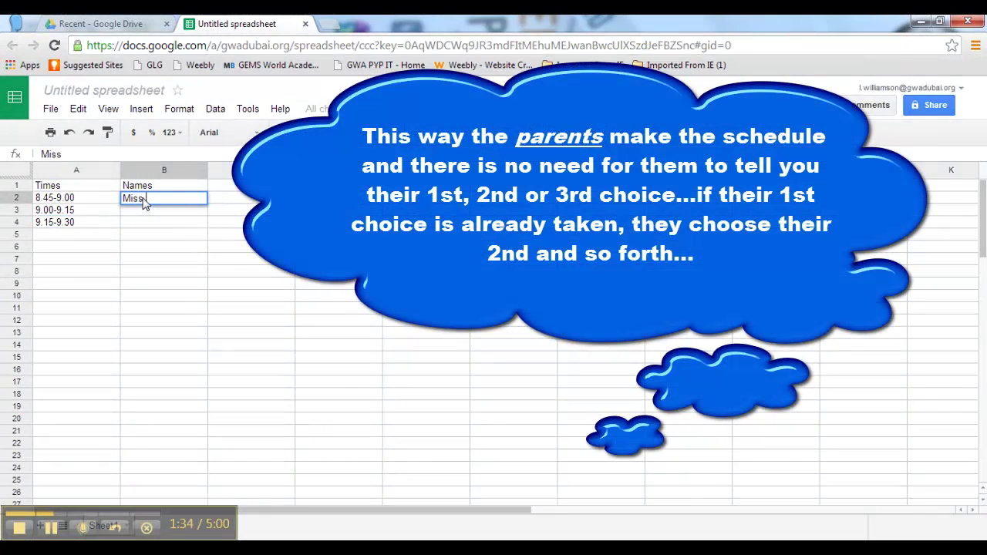
pyautogui.write(' Laura')
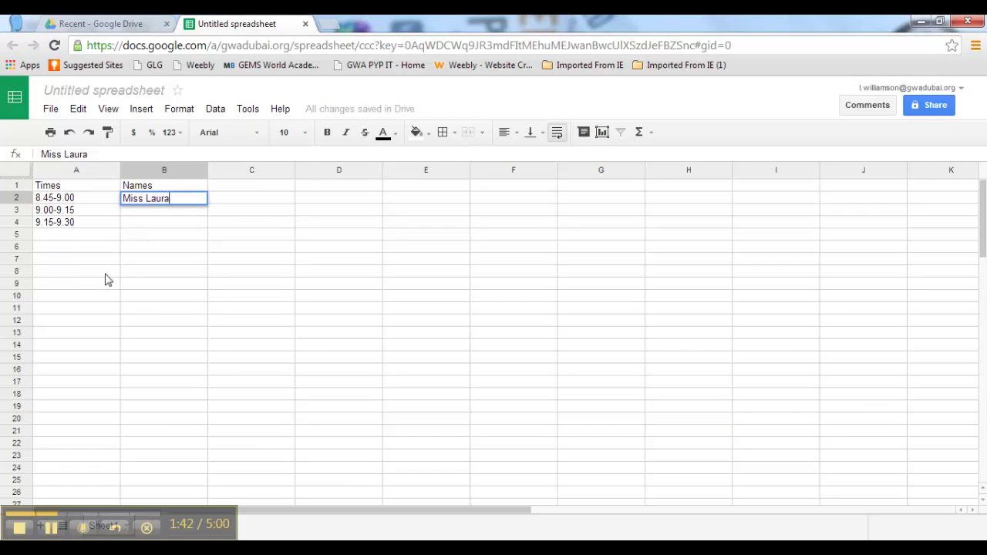
# Enter the note "Please make sure you don't delete anyone else's name" in cell B7
pyautogui.click(144, 262)
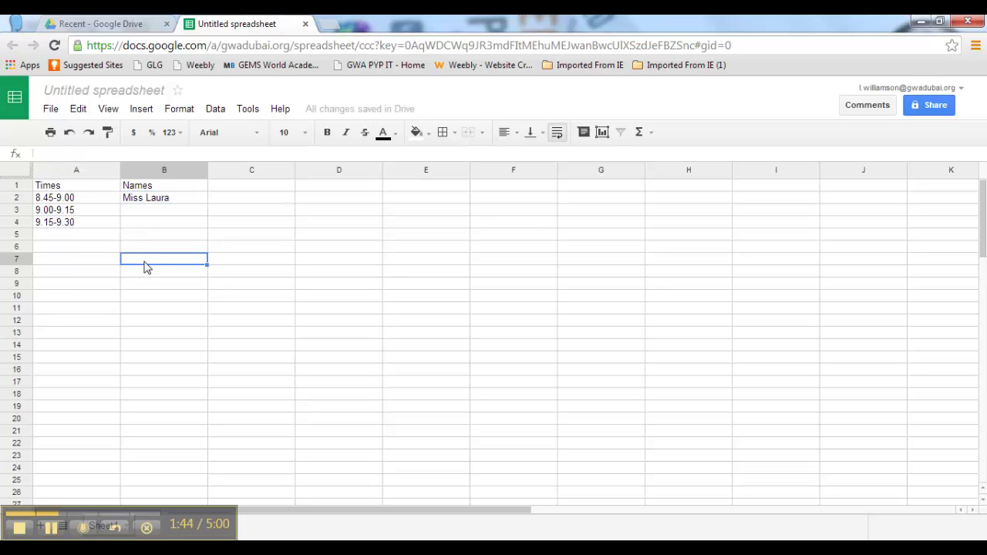
pyautogui.write('Please ')
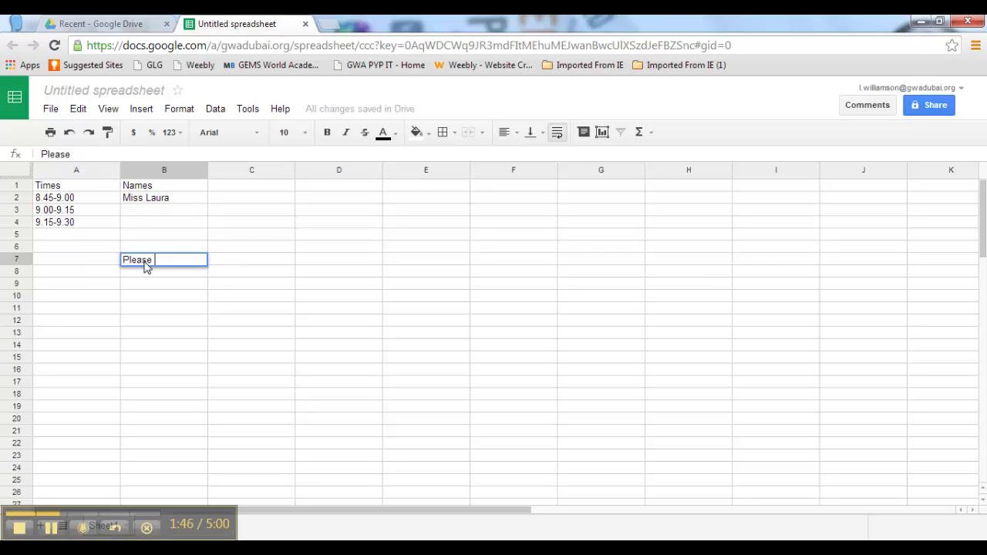
pyautogui.write("make sure you don't")
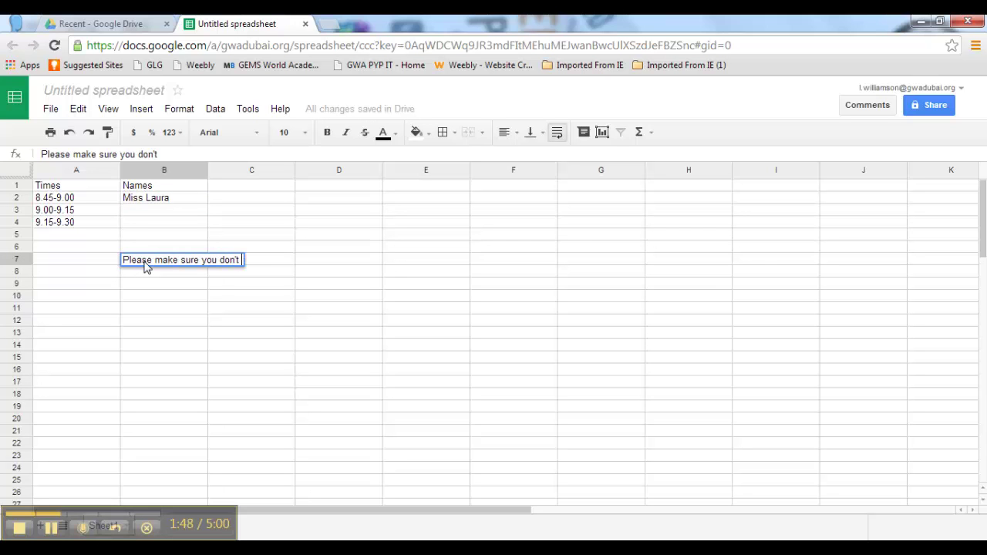
pyautogui.write(' delete anyone')
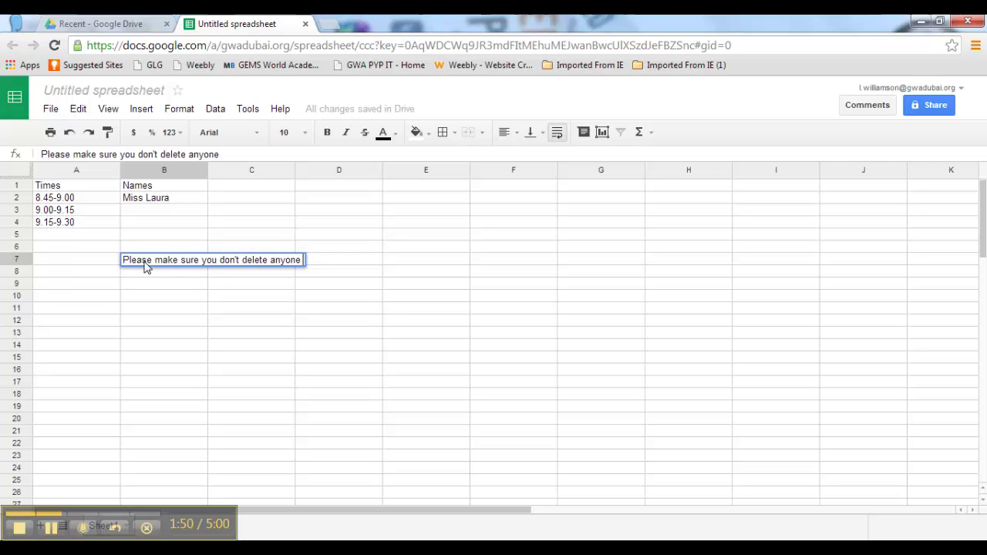
pyautogui.write(" else's name")
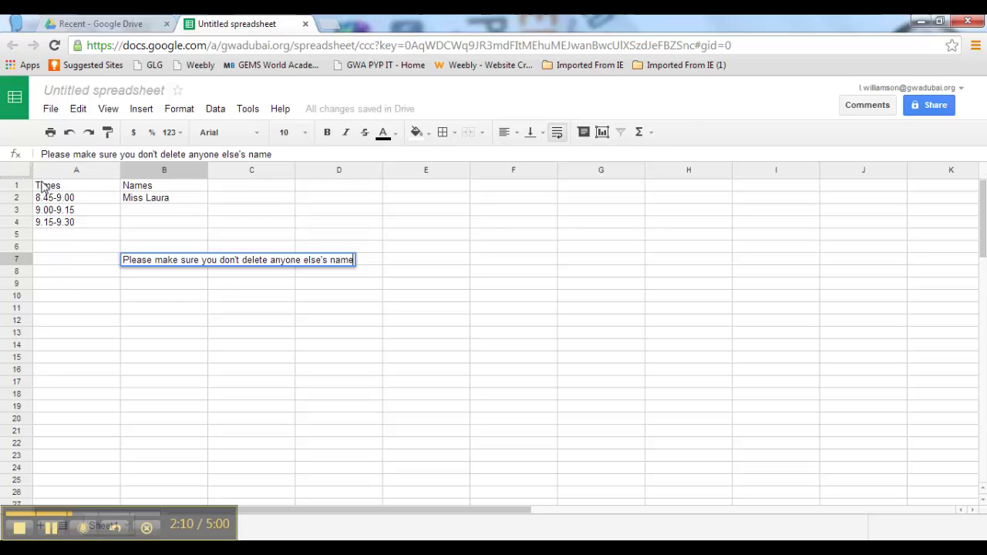
# Apply all borders to the schedule range A1:B5
pyautogui.moveTo(42, 188); pyautogui.dragTo(203, 237)
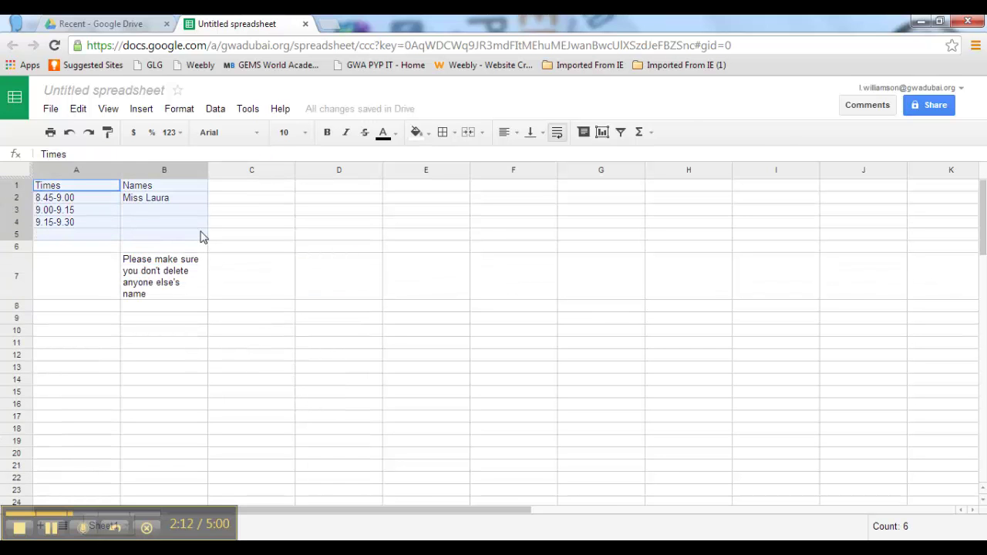
pyautogui.click(453, 134)
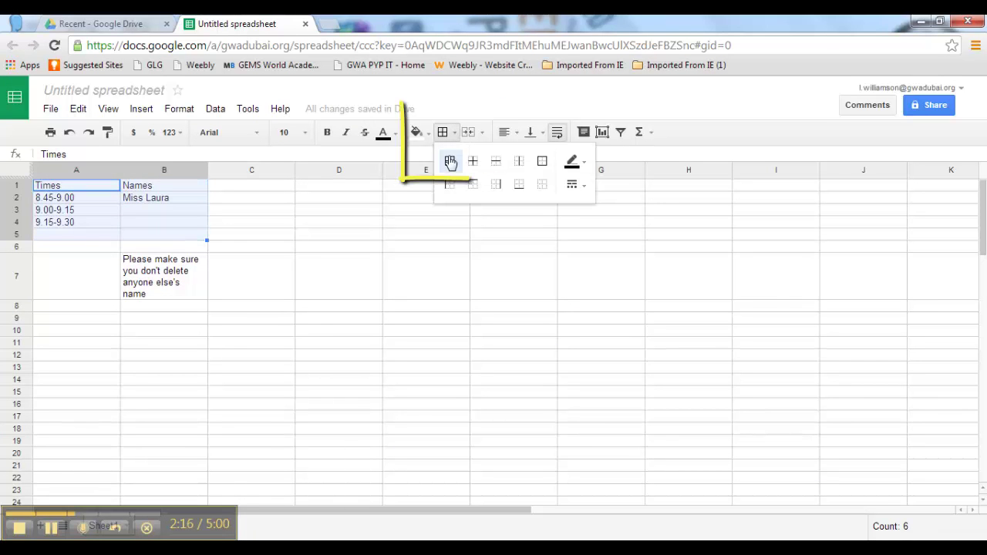
pyautogui.click(450, 163)
pyautogui.click(333, 248)
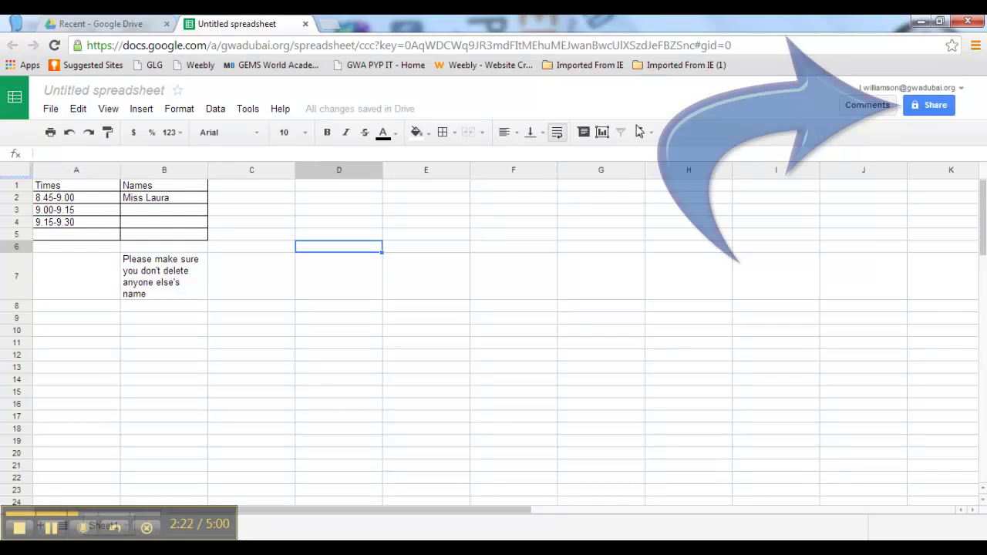
# Start sharing the spreadsheet and save it under the name "Parent Interview sign up"
pyautogui.click(934, 107)
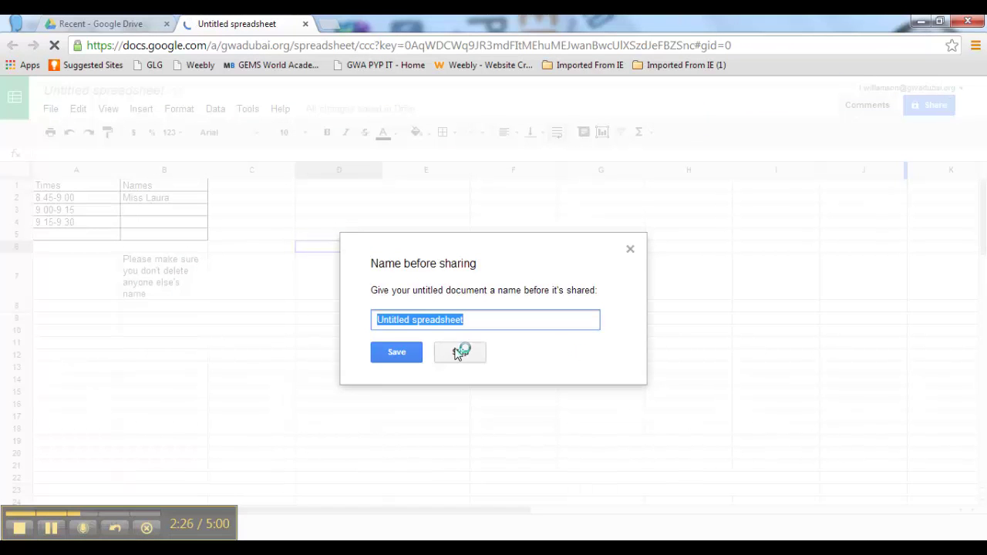
pyautogui.write('Parent Int')
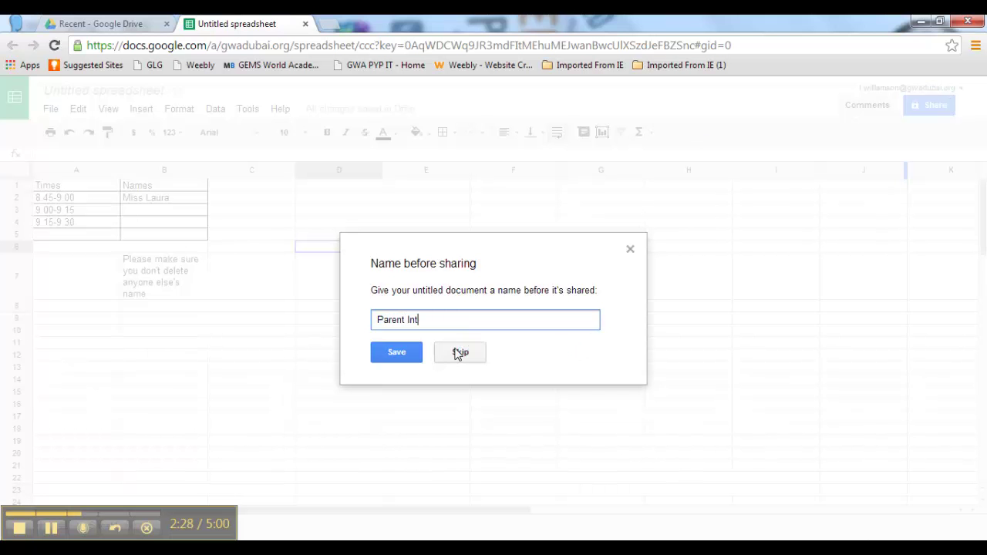
pyautogui.write('erview sign up')
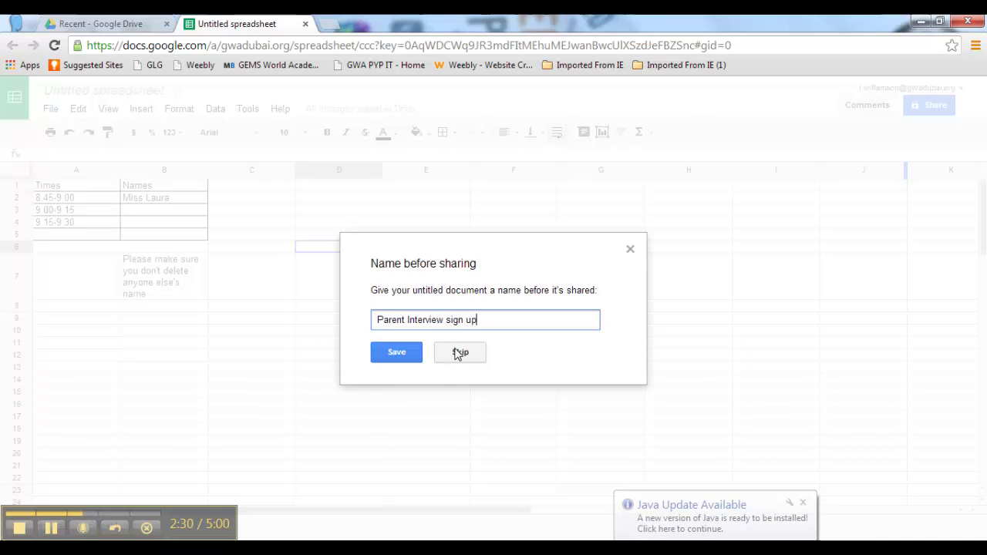
pyautogui.click(407, 353)
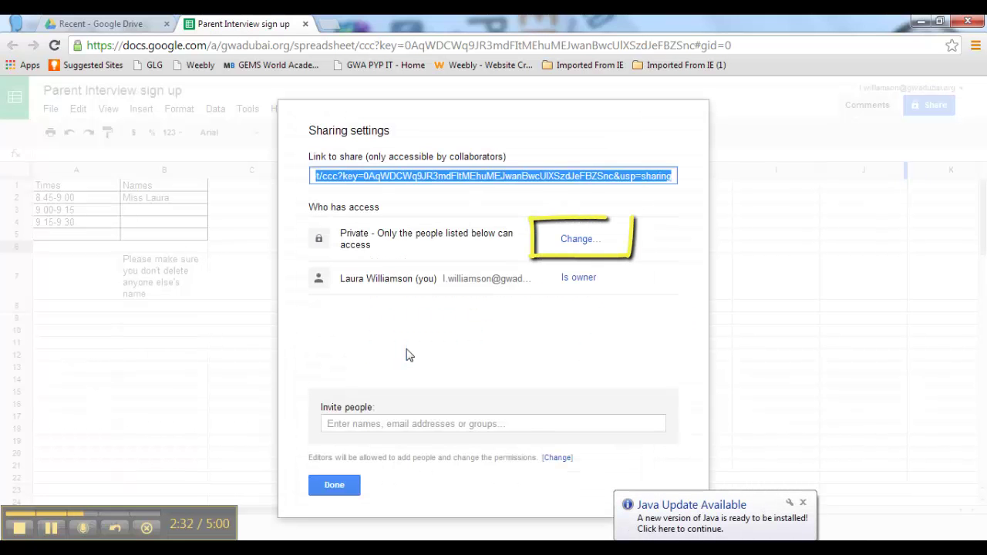
# Change the visibility to Anyone with the link, set access to Can edit, and save the setting
pyautogui.click(574, 240)
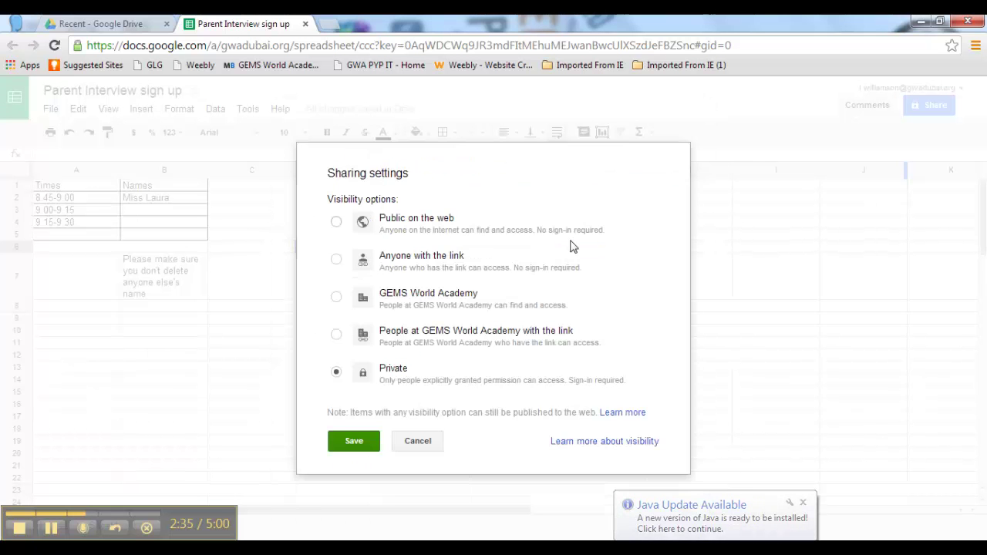
pyautogui.click(336, 259)
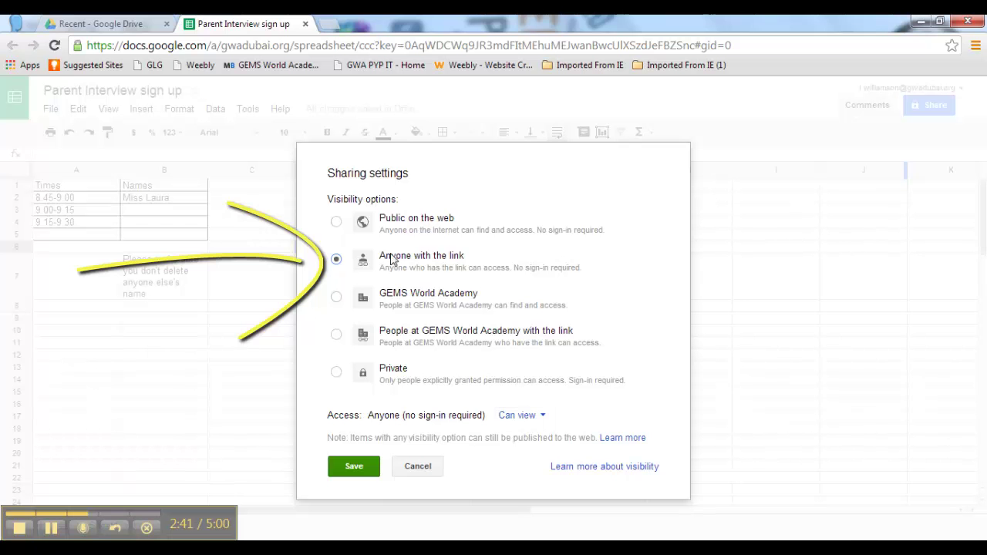
pyautogui.click(543, 417)
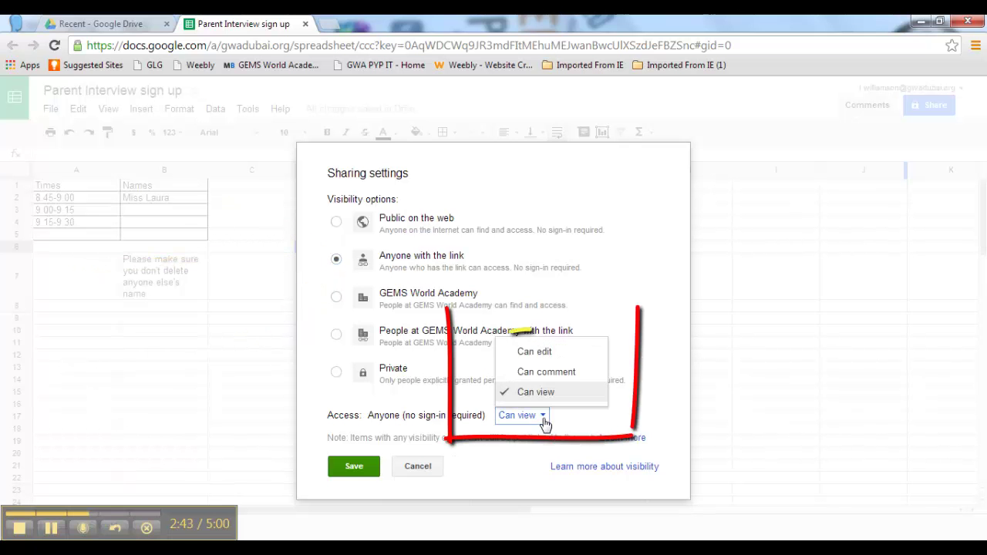
pyautogui.click(534, 351)
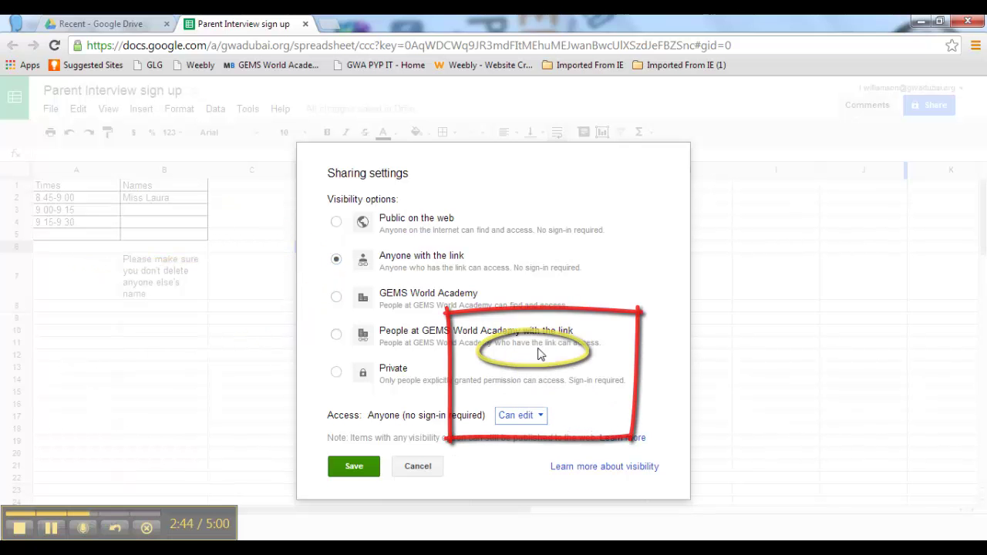
pyautogui.click(354, 467)
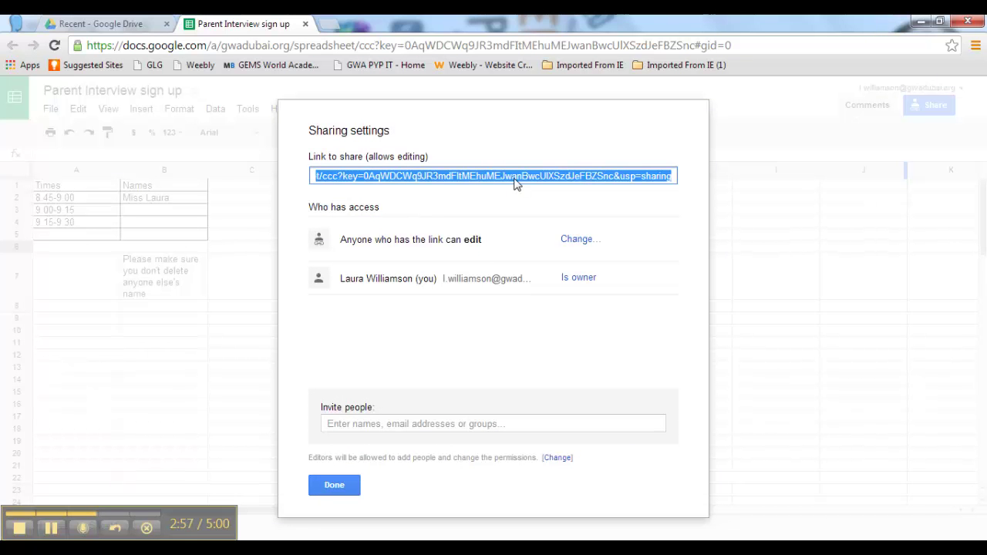
# Copy the spreadsheet's sharing link and switch to Outlook
pyautogui.rightClick(516, 183)
pyautogui.click(555, 253)
pyautogui.hotkey('alt', 'Tab')
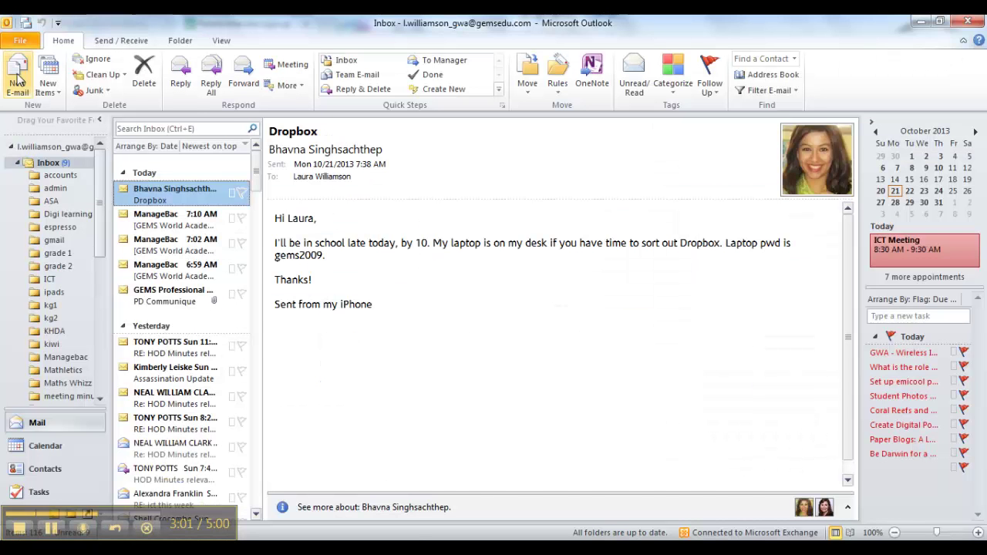
# Create a new e-mail addressed to "parent" and paste the sharing link into its body above the signature
pyautogui.click(17, 79)
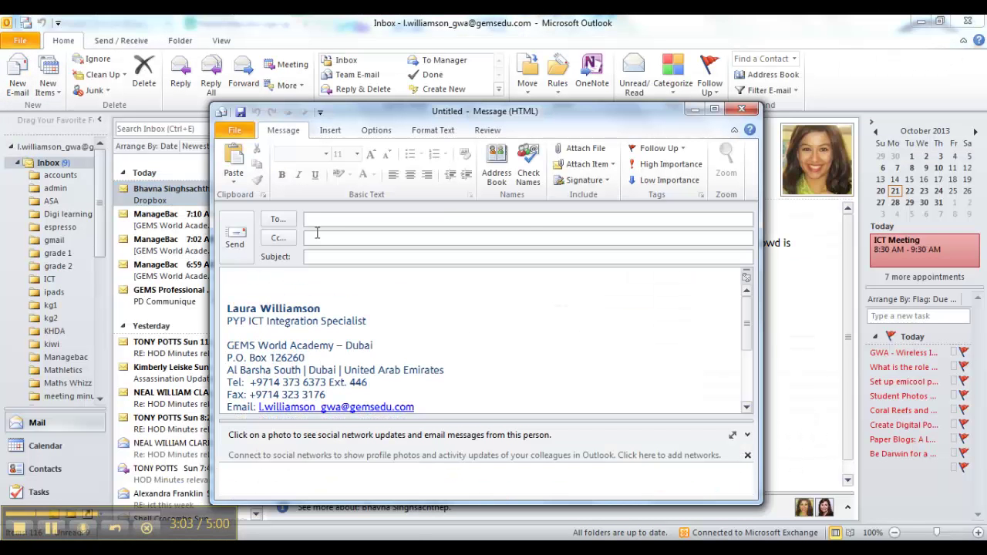
pyautogui.write('parent')
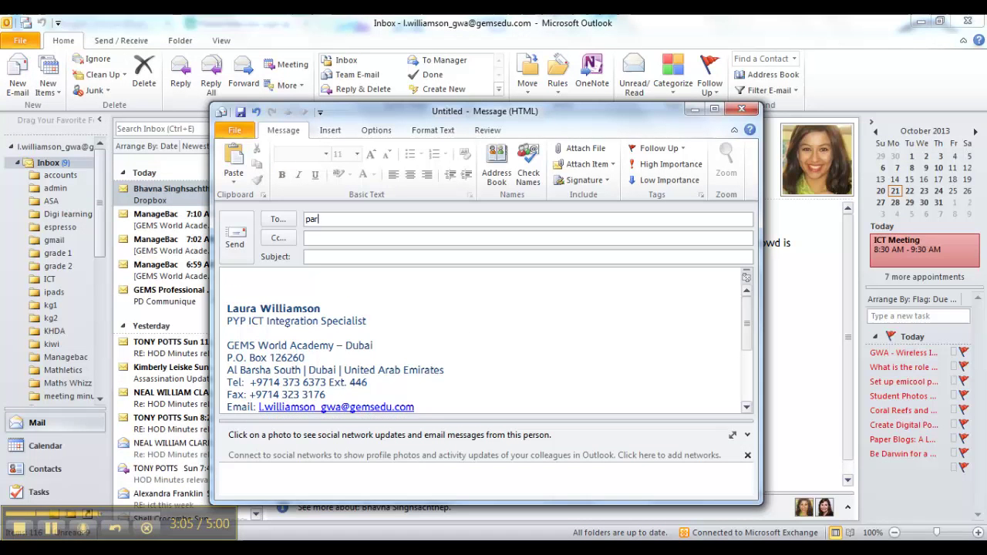
pyautogui.click(302, 286)
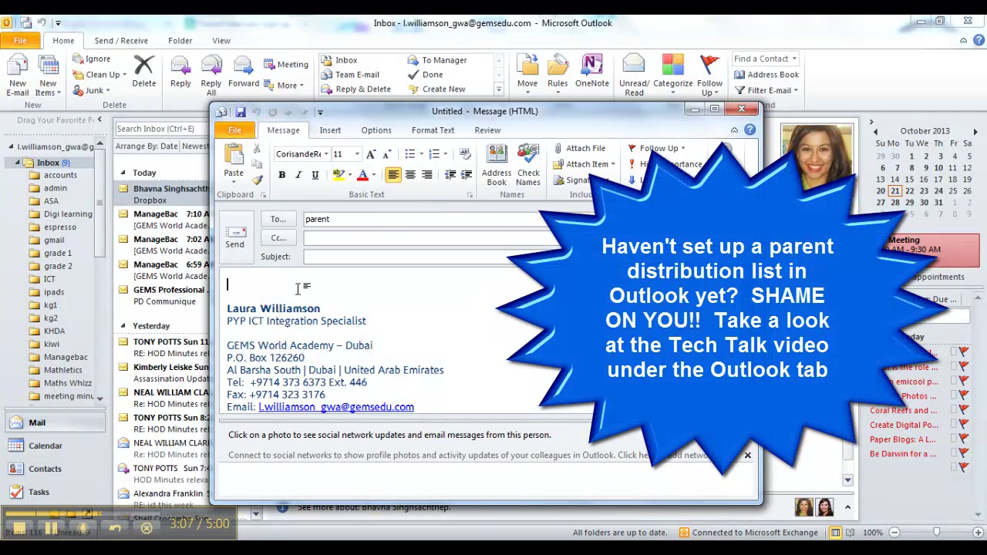
pyautogui.hotkey('ctrl', 'v')
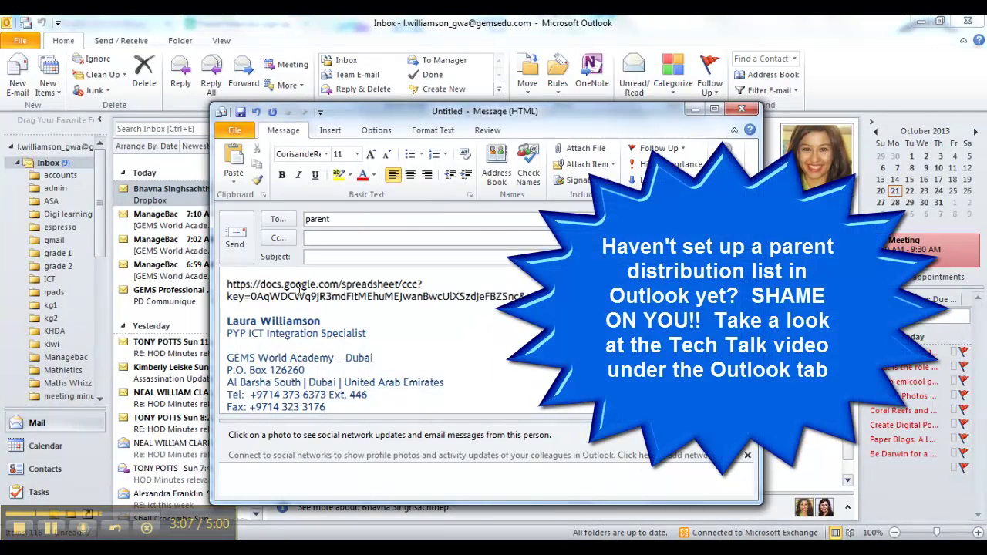
# Minimize the e-mail draft, switch back to the spreadsheet in Chrome and close its sharing settings
pyautogui.click(695, 114)
pyautogui.hotkey('alt', 'Tab')
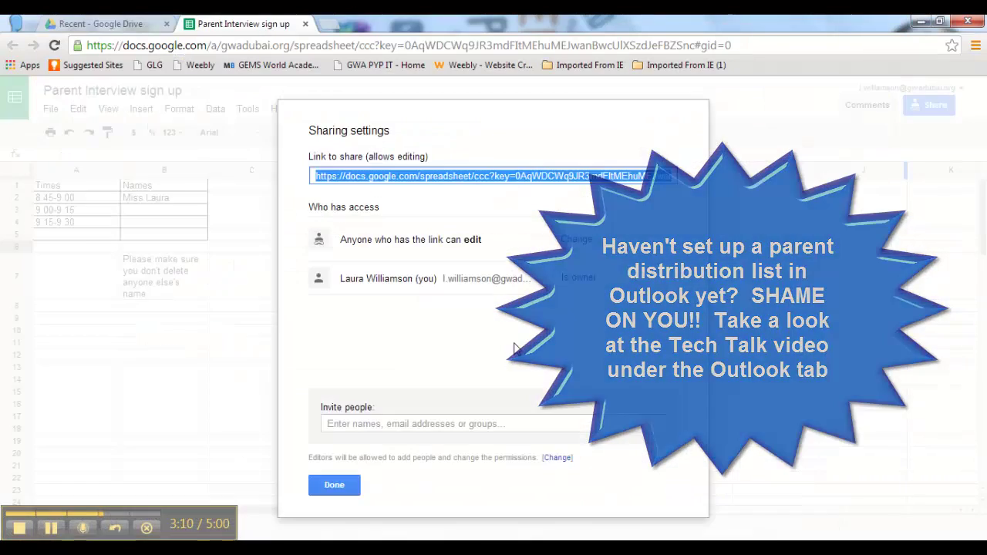
pyautogui.click(350, 484)
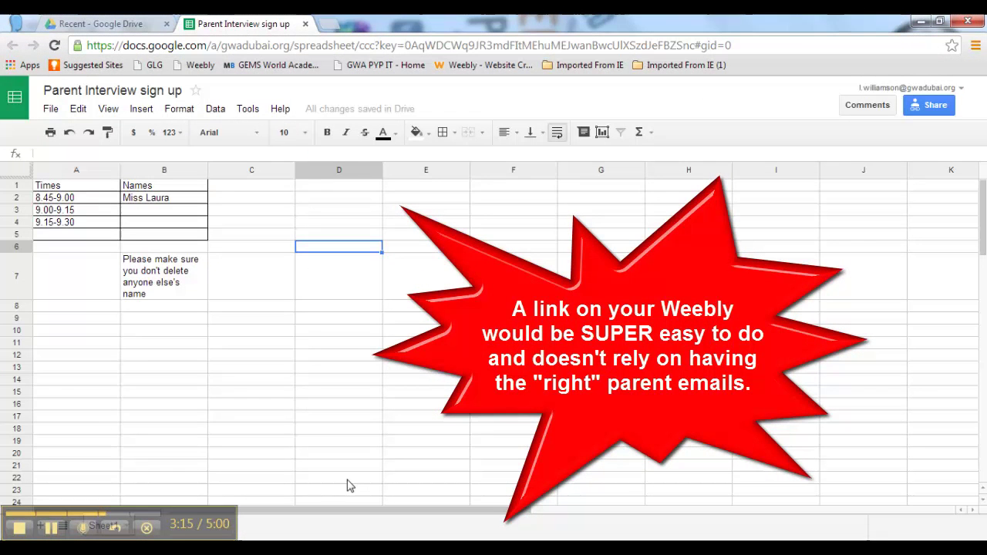